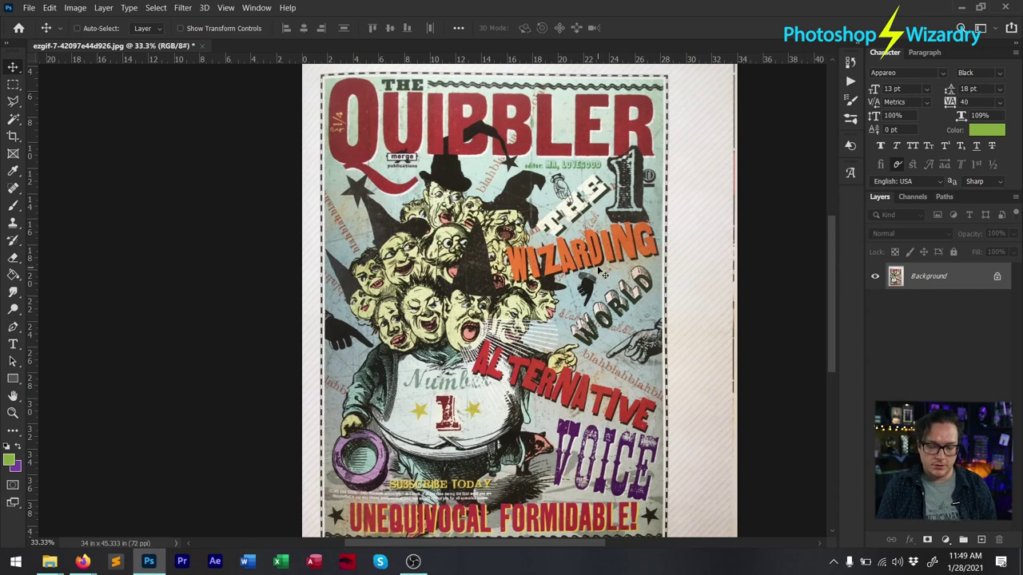
Zoom in on the Quibbler cover and pan to the merge publications logo
{"action": "scroll", "coordinate": [653, 466], "scroll_direction": "down", "scroll_amount": 2}
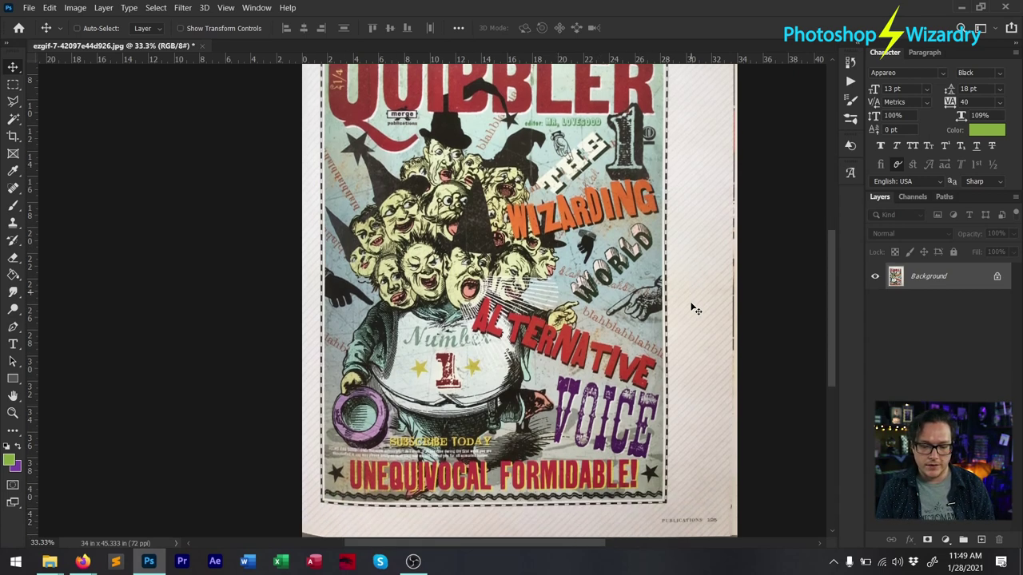
{"action": "scroll", "coordinate": [407, 510], "scroll_direction": "down", "scroll_amount": 1}
{"action": "scroll", "coordinate": [408, 510], "scroll_direction": "down", "scroll_amount": 1}
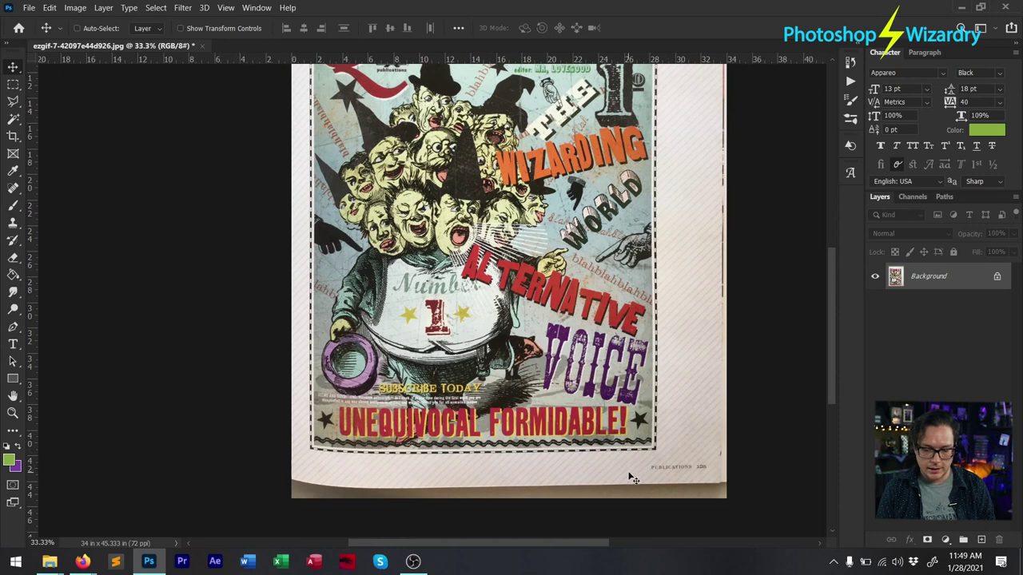
{"action": "scroll", "coordinate": [630, 474], "scroll_direction": "up", "scroll_amount": 5}
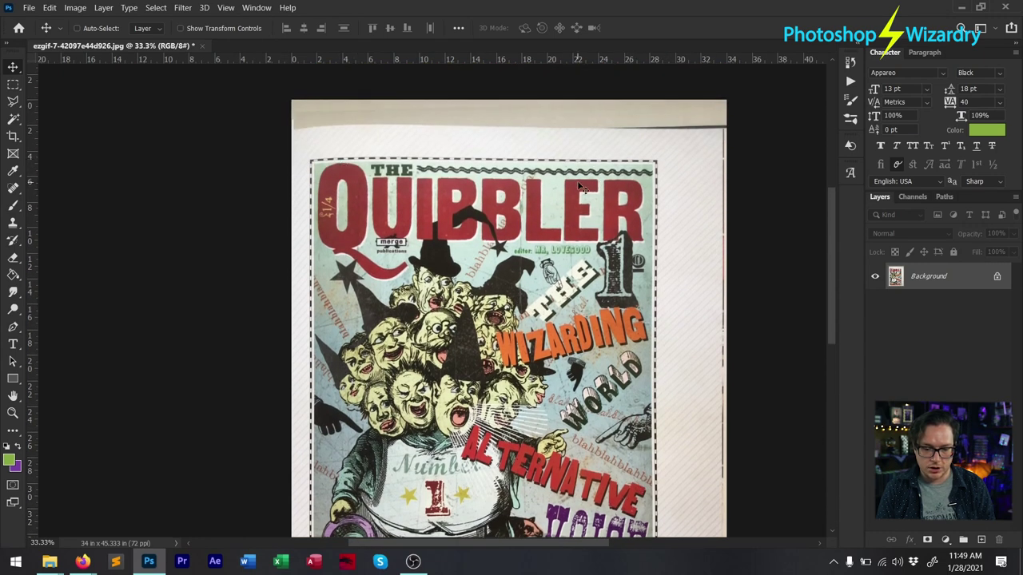
{"action": "scroll", "coordinate": [586, 196], "scroll_direction": "down", "scroll_amount": 4}
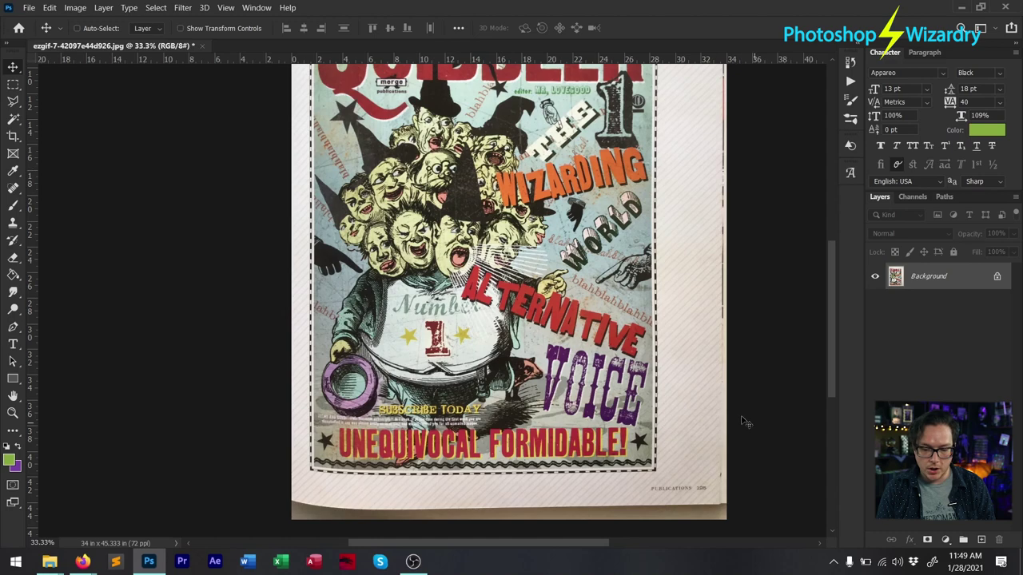
{"action": "scroll", "coordinate": [687, 450], "scroll_direction": "up", "scroll_amount": 3}
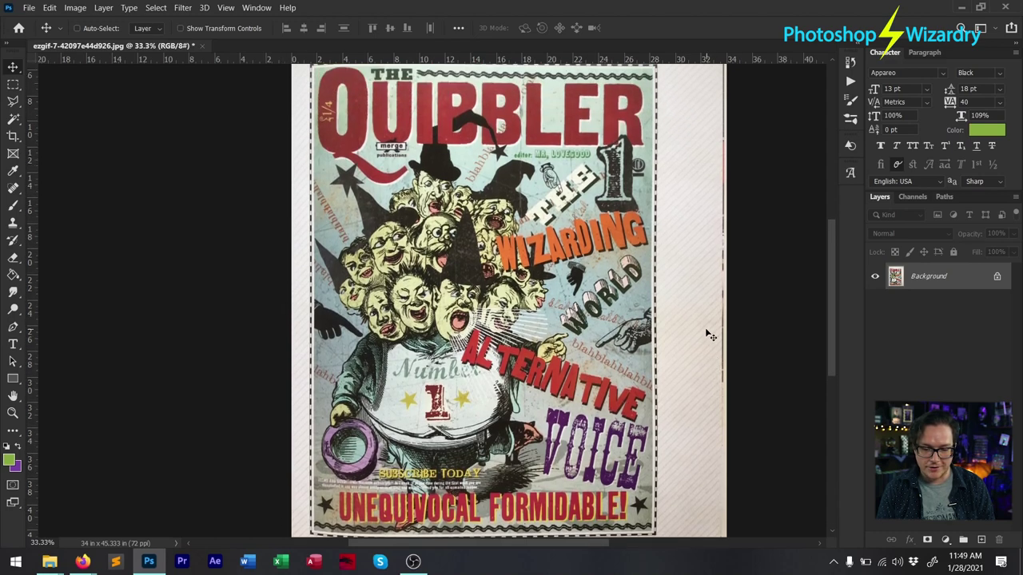
{"action": "scroll", "coordinate": [708, 348], "scroll_direction": "up", "scroll_amount": 4}
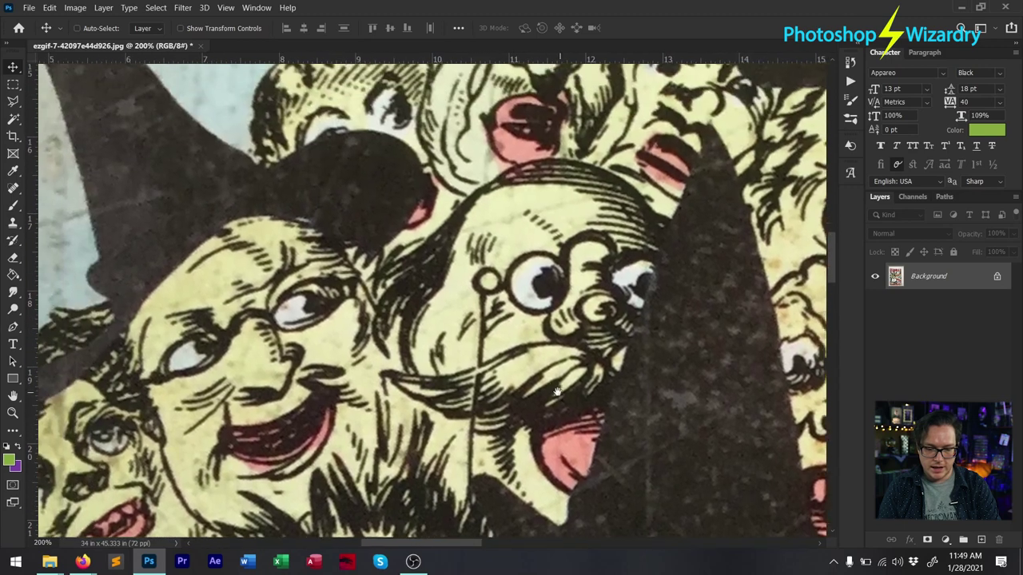
{"action": "left_click_drag", "start_coordinate": [557, 391], "coordinate": [545, 330]}
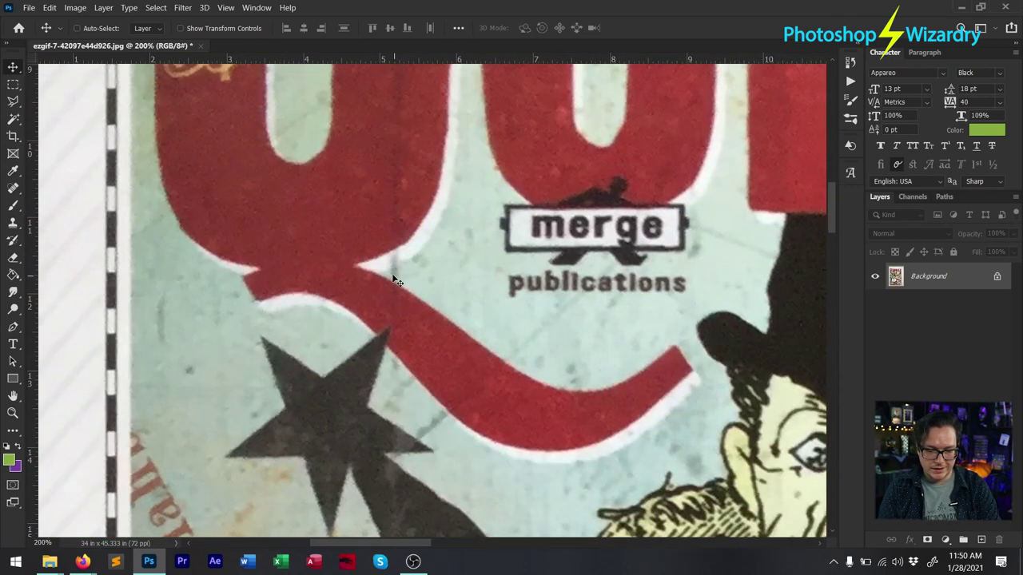
{"action": "scroll", "coordinate": [431, 179], "scroll_direction": "up", "scroll_amount": 3}
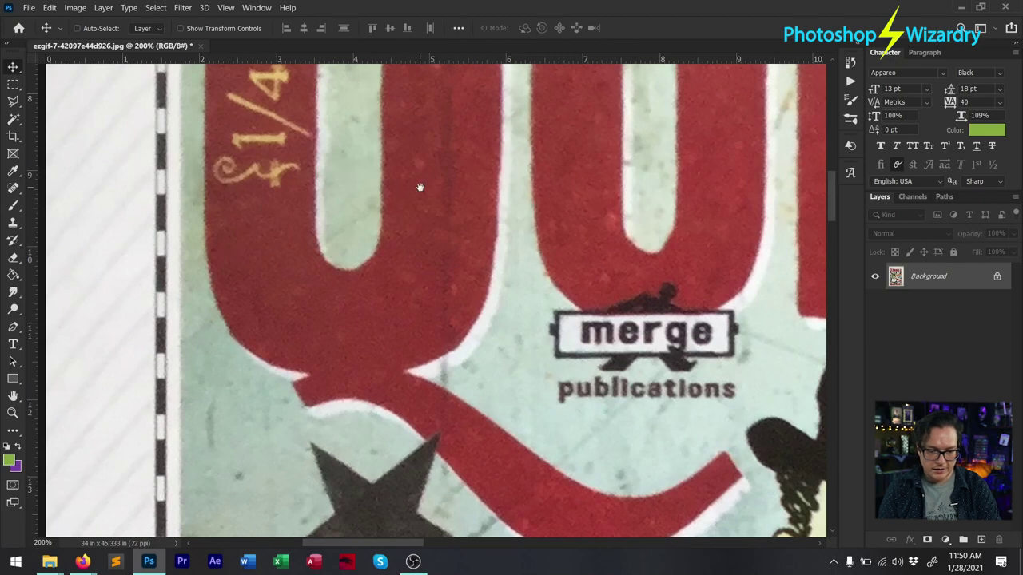
Pan across the cover to bring its top edge and the word THE into view
{"action": "left_click_drag", "start_coordinate": [420, 183], "coordinate": [452, 359]}
{"action": "left_click_drag", "start_coordinate": [468, 219], "coordinate": [456, 314]}
{"action": "scroll", "coordinate": [457, 314], "scroll_direction": "right", "scroll_amount": 8}
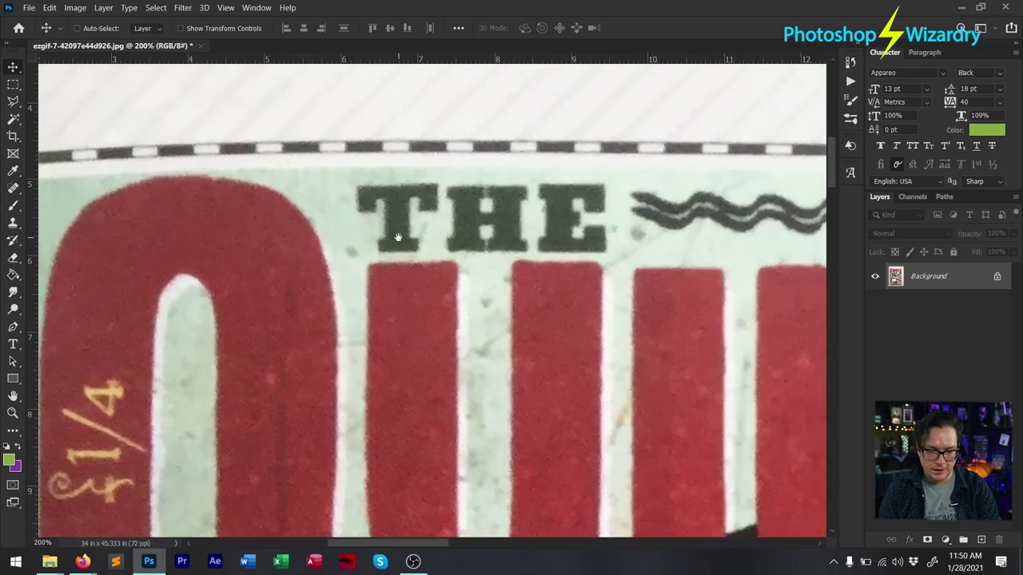
{"action": "scroll", "coordinate": [331, 269], "scroll_direction": "right", "scroll_amount": 15}
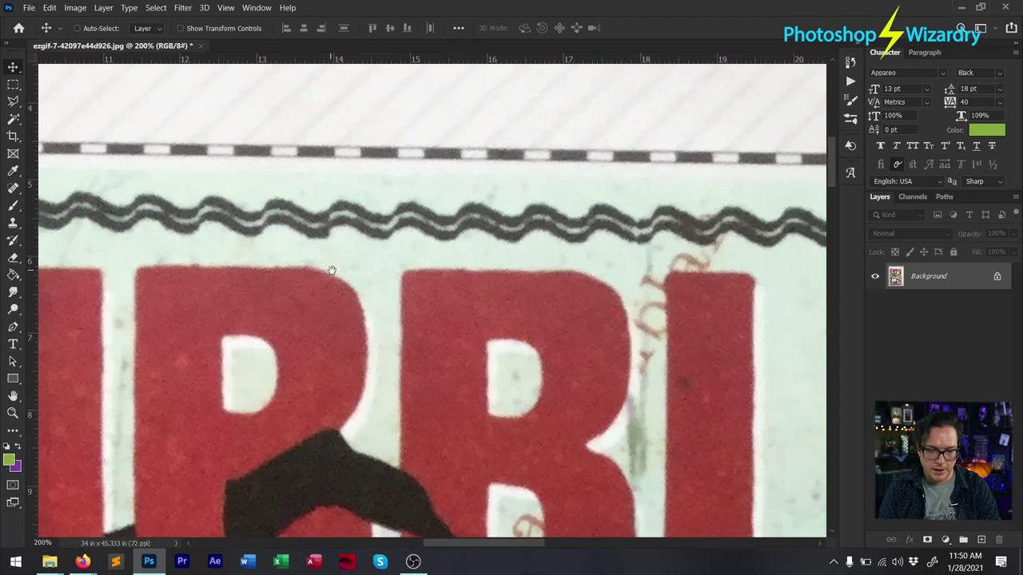
{"action": "scroll", "coordinate": [481, 227], "scroll_direction": "down", "scroll_amount": 5}
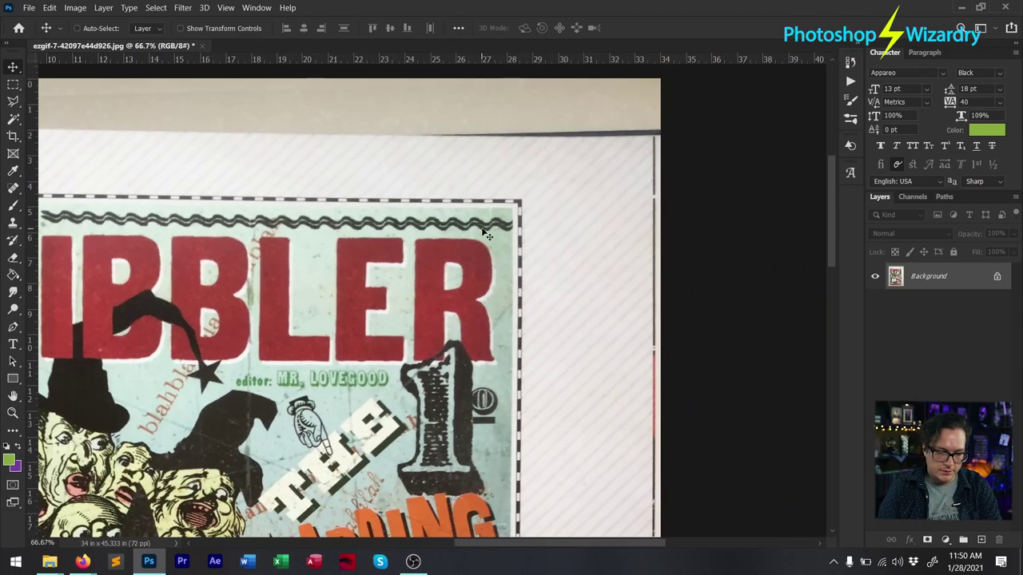
{"action": "scroll", "coordinate": [485, 233], "scroll_direction": "left", "scroll_amount": 6}
{"action": "scroll", "coordinate": [560, 240], "scroll_direction": "down", "scroll_amount": 3}
{"action": "scroll", "coordinate": [631, 250], "scroll_direction": "left", "scroll_amount": 3}
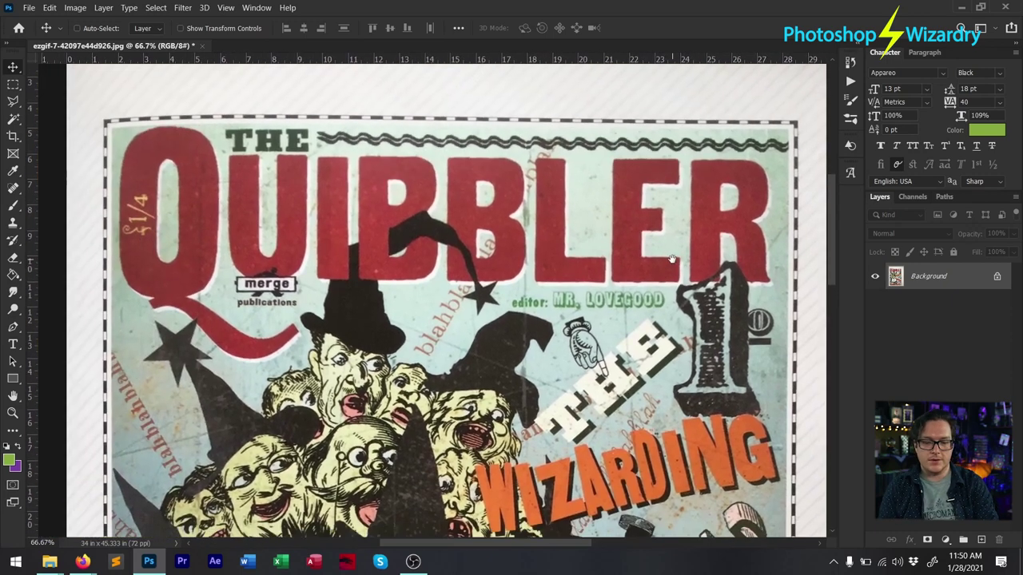
{"action": "scroll", "coordinate": [673, 256], "scroll_direction": "up", "scroll_amount": 1}
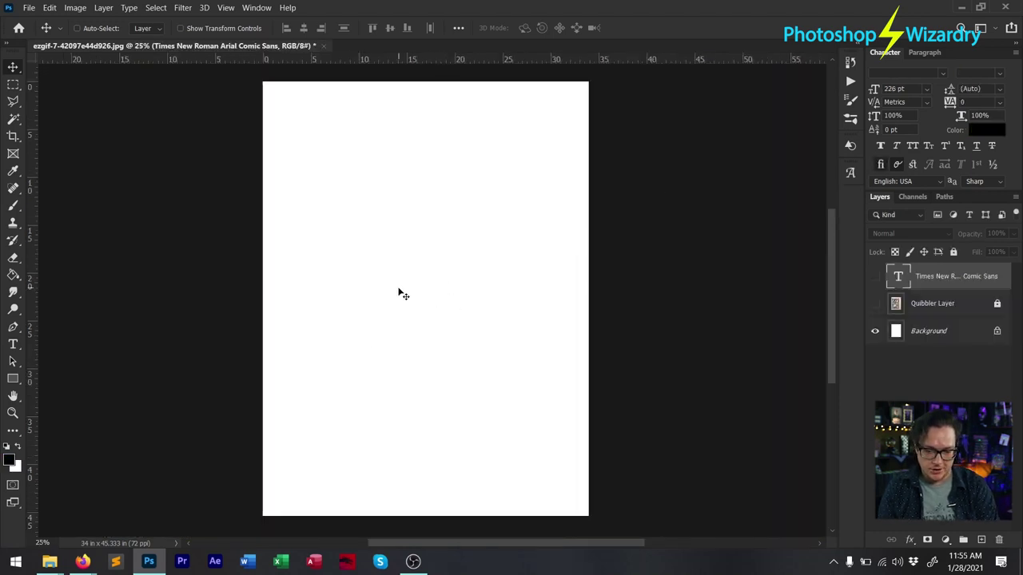
Show the sample text layer, zoom to 50% and centre the Times New Roman, Arial and Comic Sans lines
{"action": "left_click", "coordinate": [876, 277]}
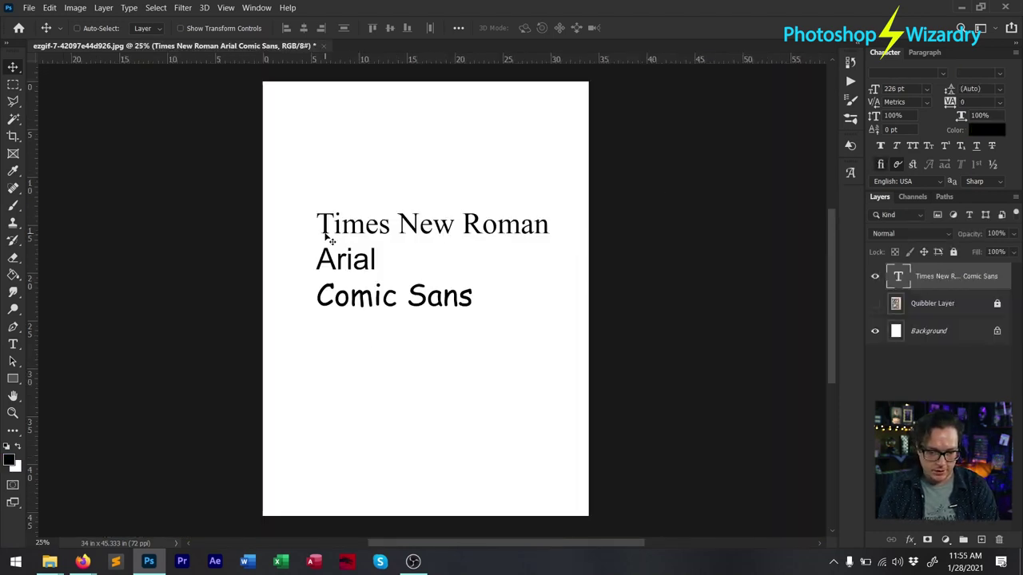
{"action": "key", "text": "ctrl+plus"}
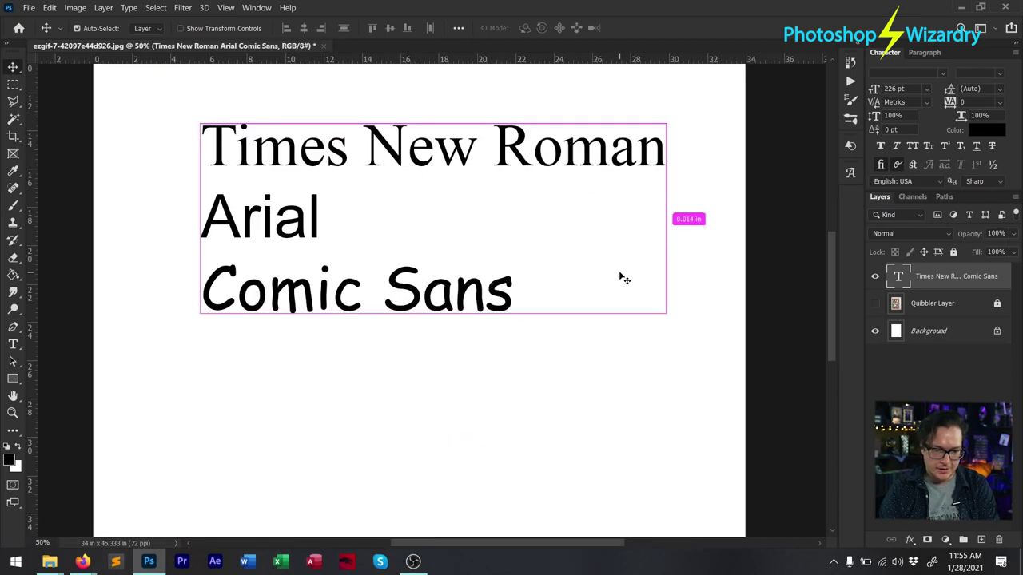
{"action": "left_click_drag", "start_coordinate": [584, 245], "coordinate": [594, 326]}
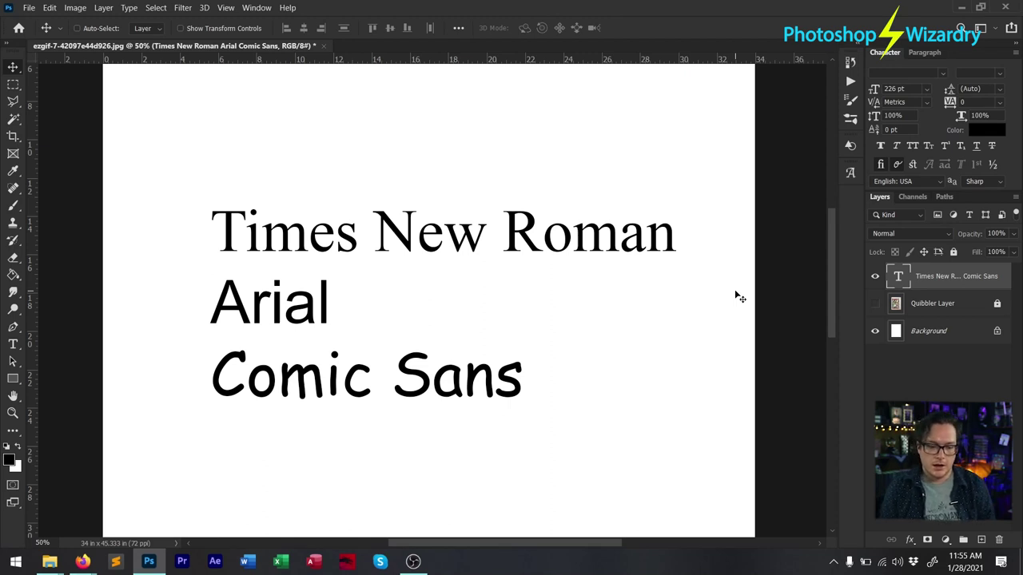
{"action": "left_click", "coordinate": [13, 84]}
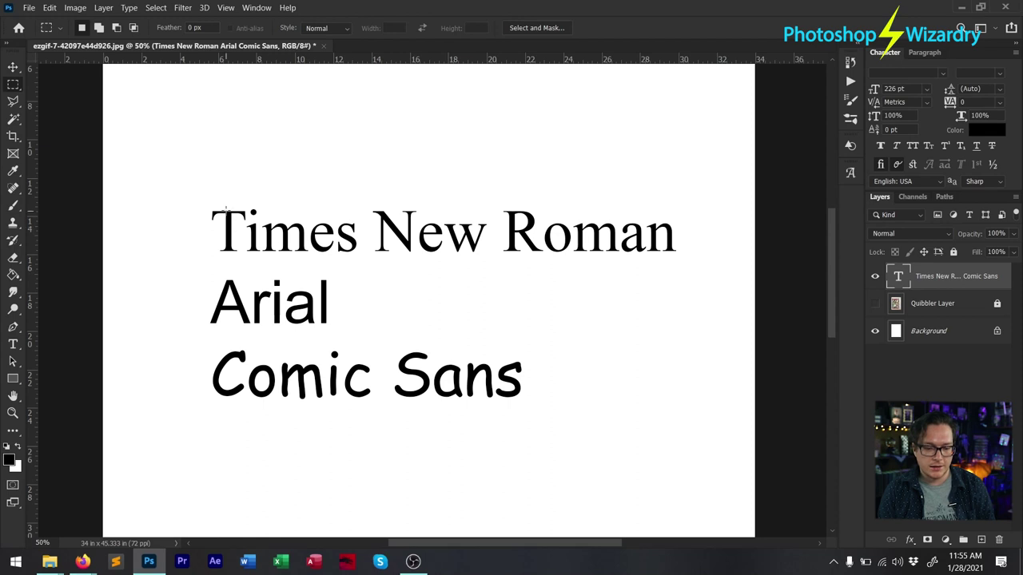
Marquee-select all three sample lines, then just the Comic Sans line, and hide the text layer
{"action": "left_click_drag", "start_coordinate": [203, 197], "coordinate": [682, 410]}
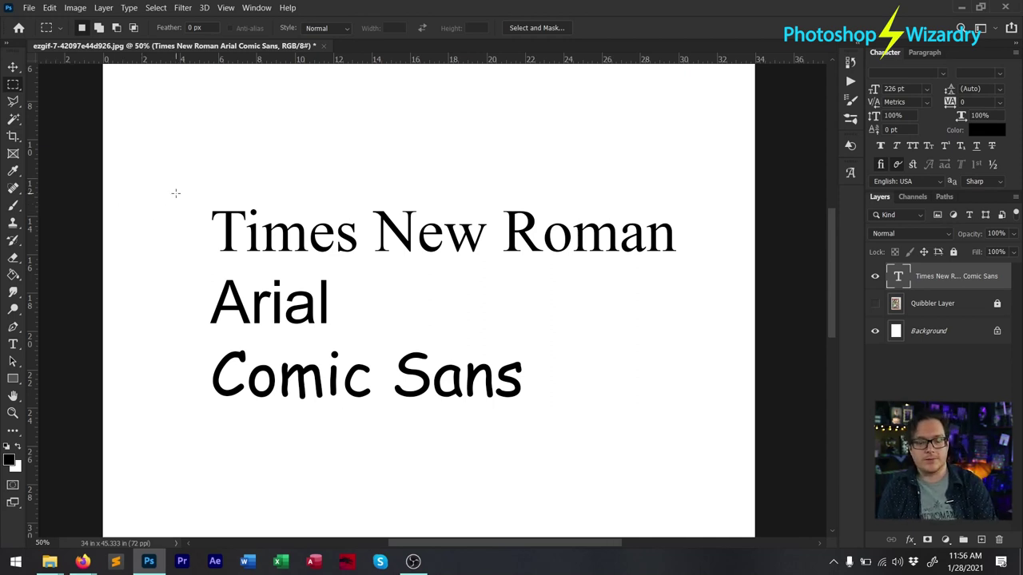
{"action": "left_click_drag", "start_coordinate": [651, 405], "coordinate": [684, 416]}
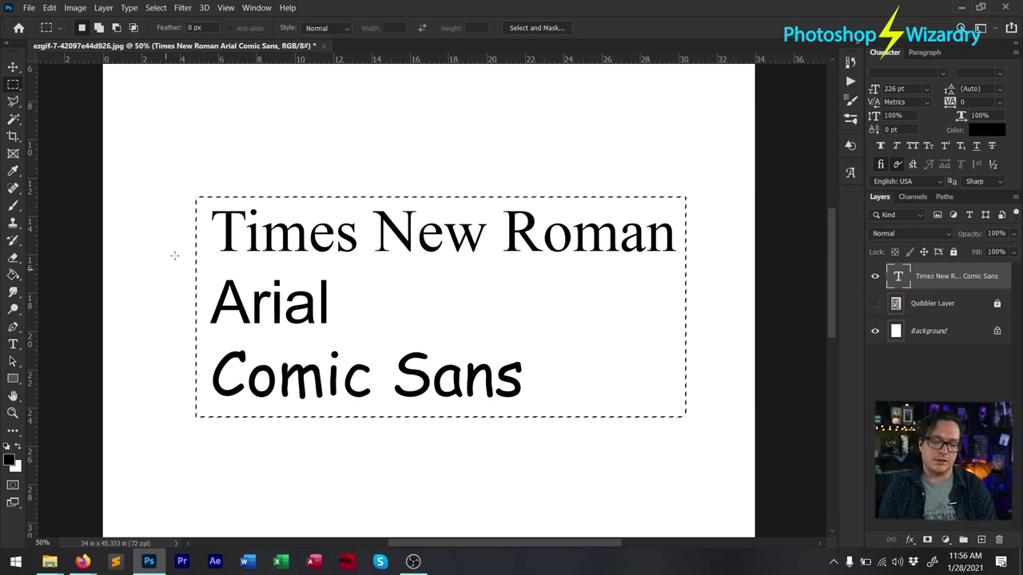
{"action": "key", "text": "ctrl+d"}
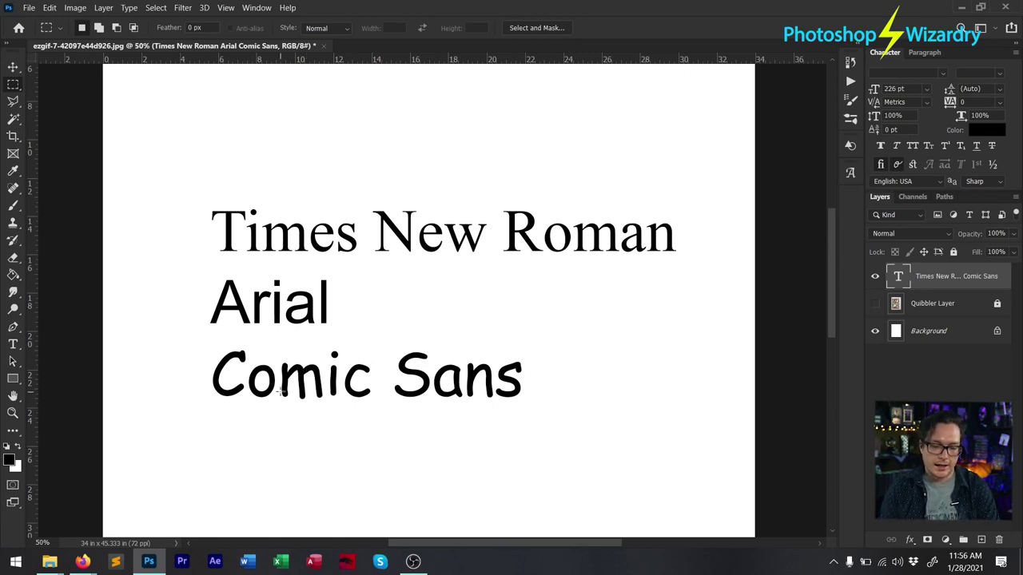
{"action": "left_click_drag", "start_coordinate": [200, 342], "coordinate": [540, 416]}
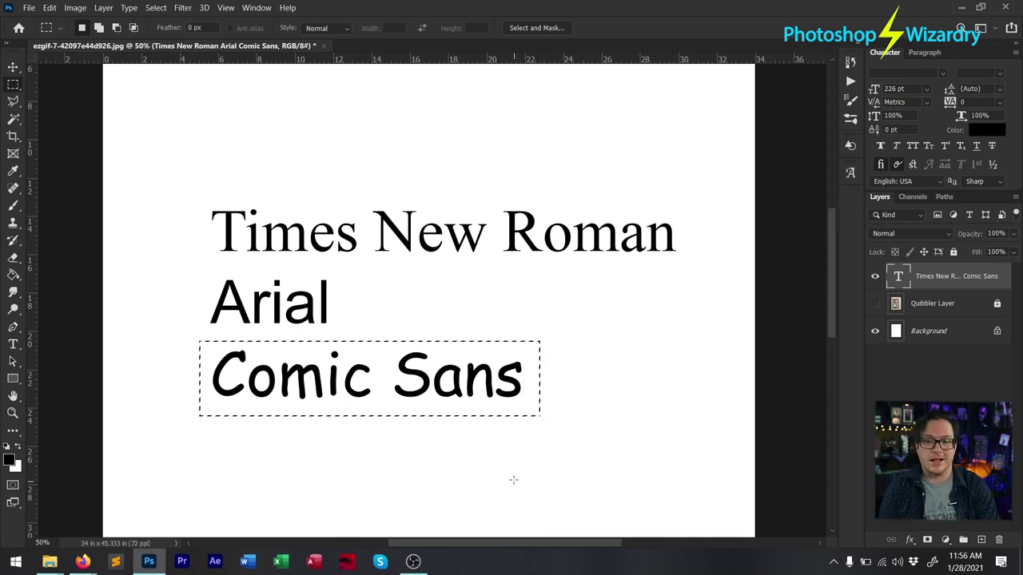
{"action": "left_click", "coordinate": [875, 278]}
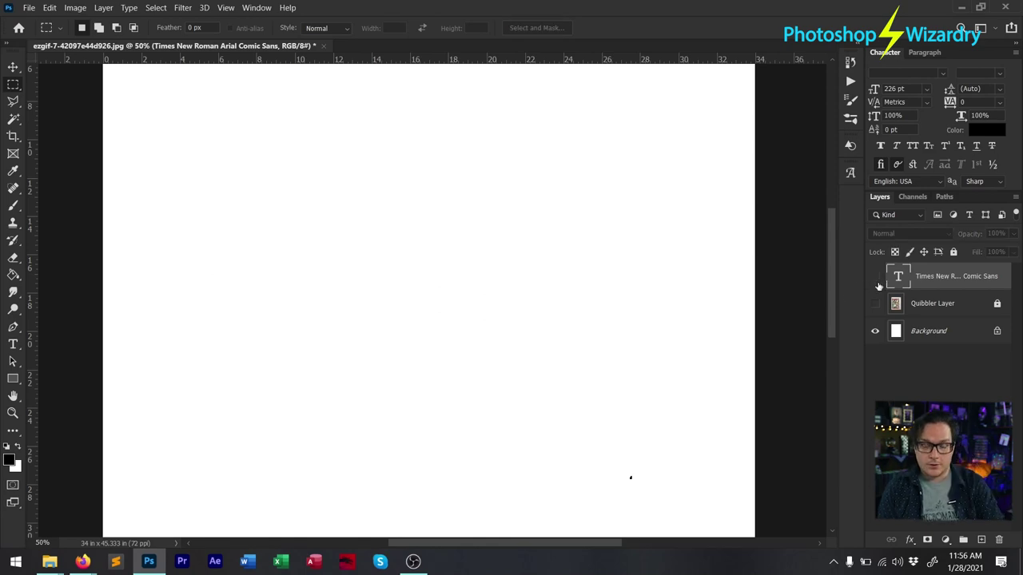
Switch to the 'Fonts — Harry Potter Fan Zone' page in Firefox and scroll down to the Harry P font
{"action": "mouse_move", "coordinate": [83, 563]}
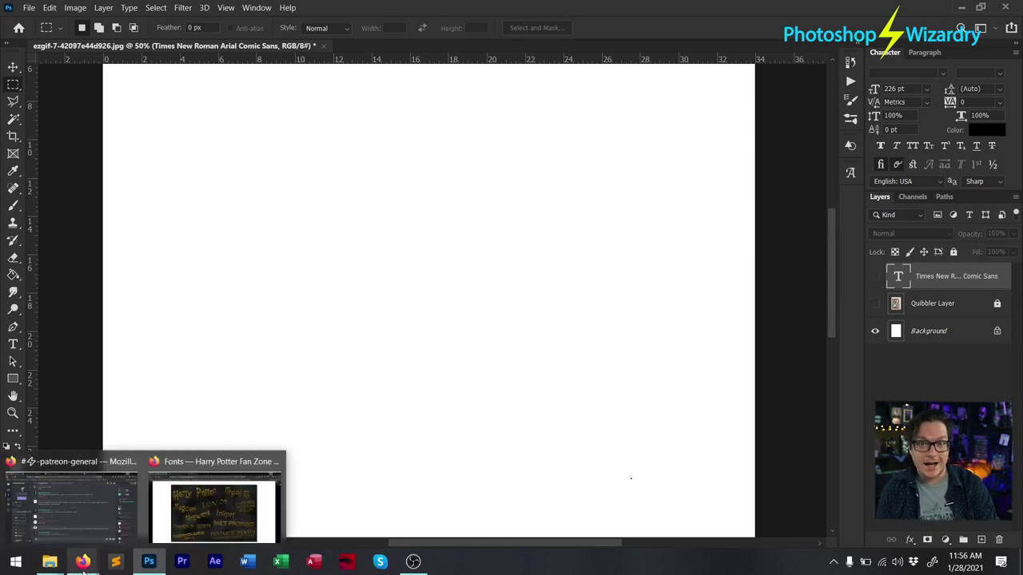
{"action": "left_click", "coordinate": [198, 519]}
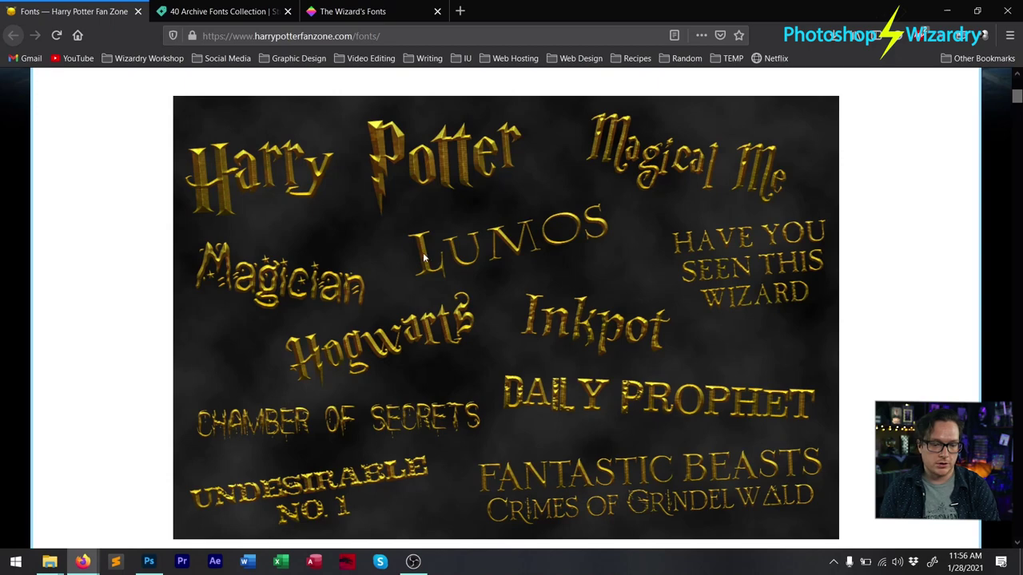
{"action": "scroll", "coordinate": [691, 352], "scroll_direction": "up", "scroll_amount": 4}
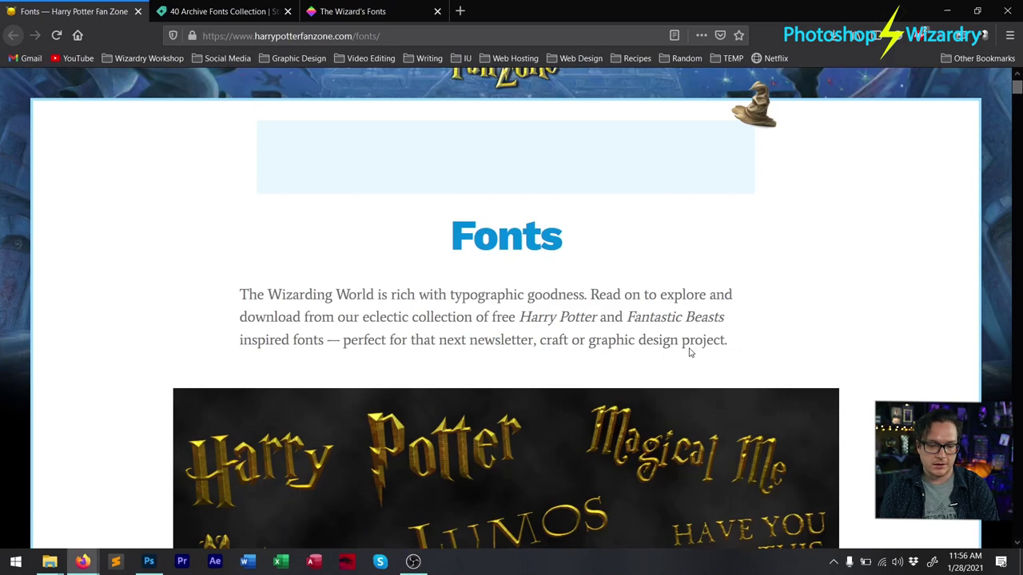
{"action": "scroll", "coordinate": [828, 343], "scroll_direction": "down", "scroll_amount": 5}
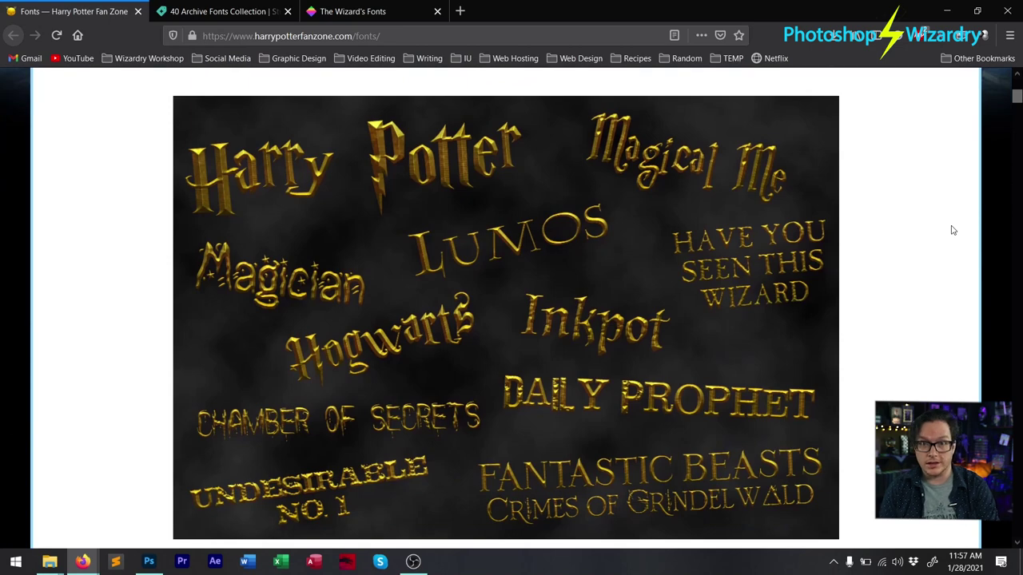
{"action": "scroll", "coordinate": [950, 224], "scroll_direction": "down", "scroll_amount": 5}
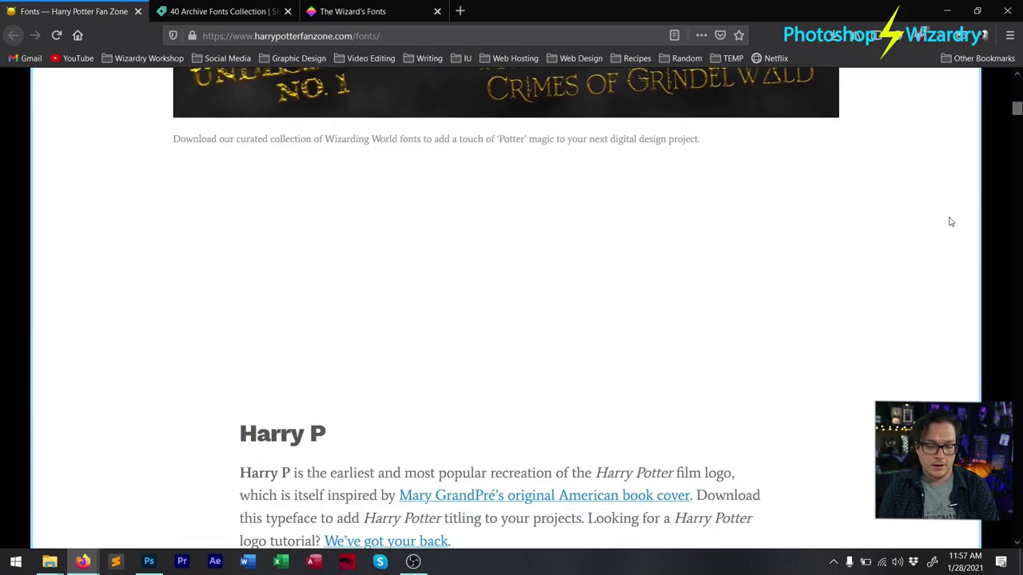
{"action": "scroll", "coordinate": [951, 222], "scroll_direction": "down", "scroll_amount": 5}
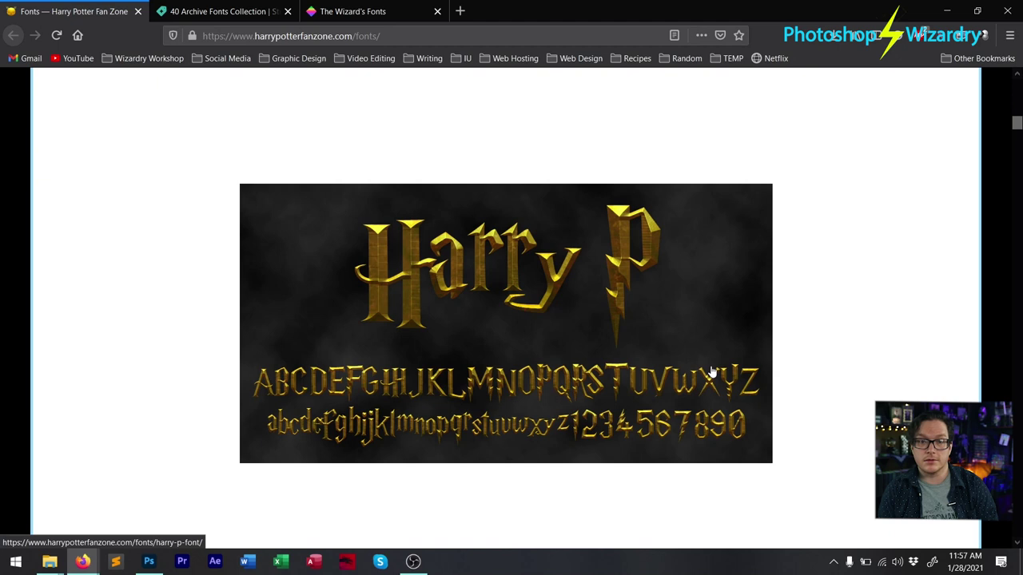
{"action": "scroll", "coordinate": [711, 340], "scroll_direction": "down", "scroll_amount": 2}
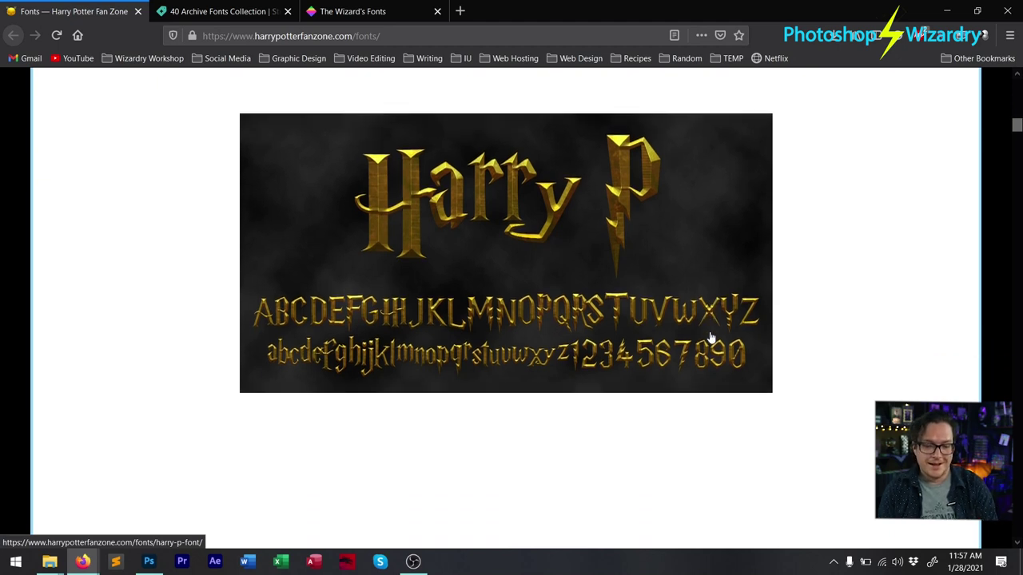